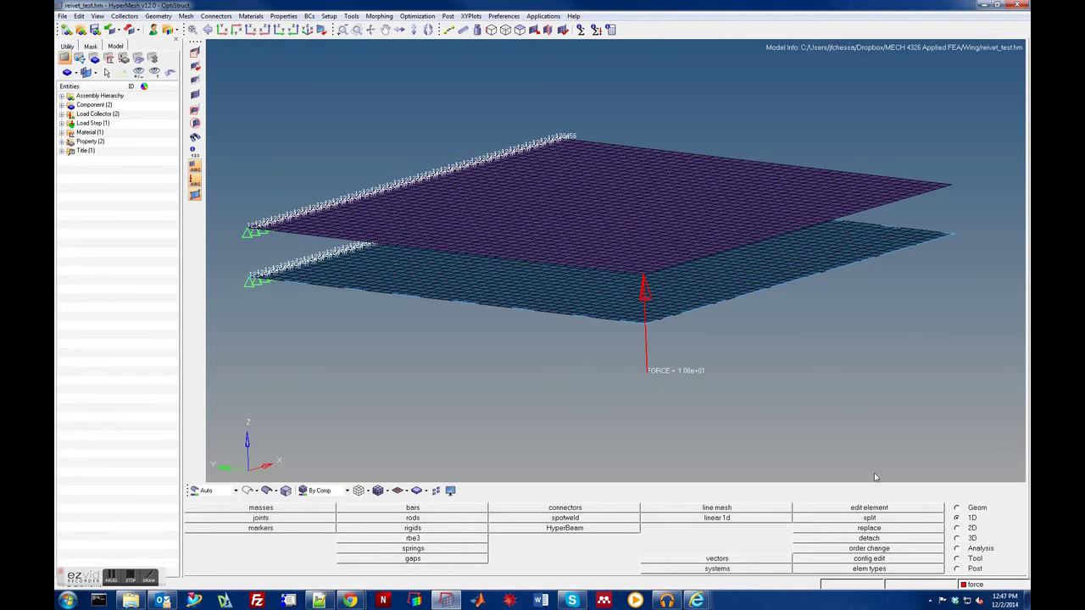
Export and solve the model in OptiStruct, overwriting reivet_test.fem, then close the solver log.
click(979, 549)
click(869, 569)
click(951, 511)
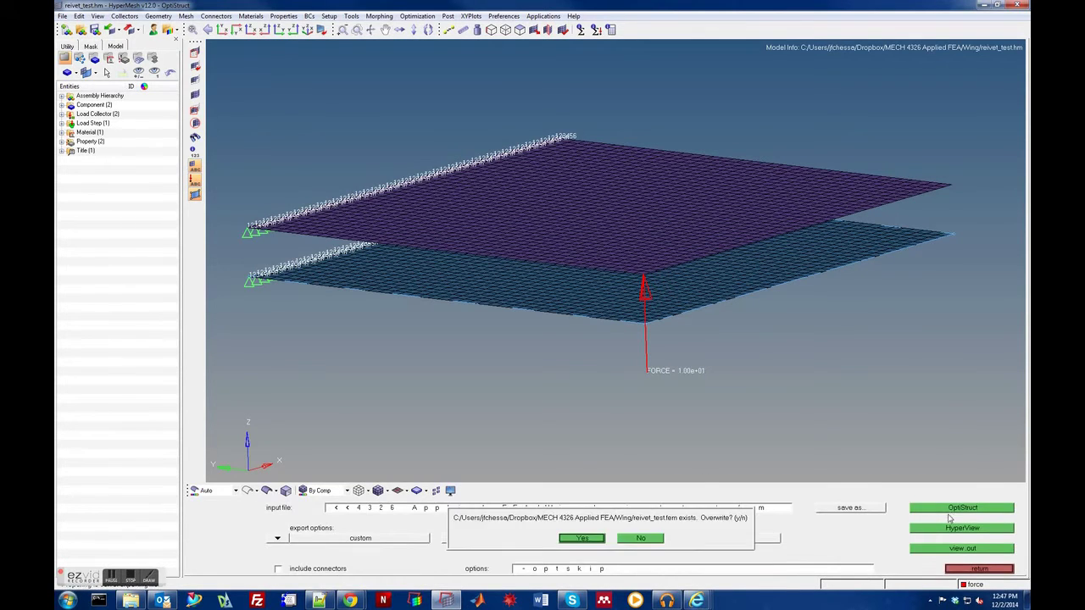
click(591, 536)
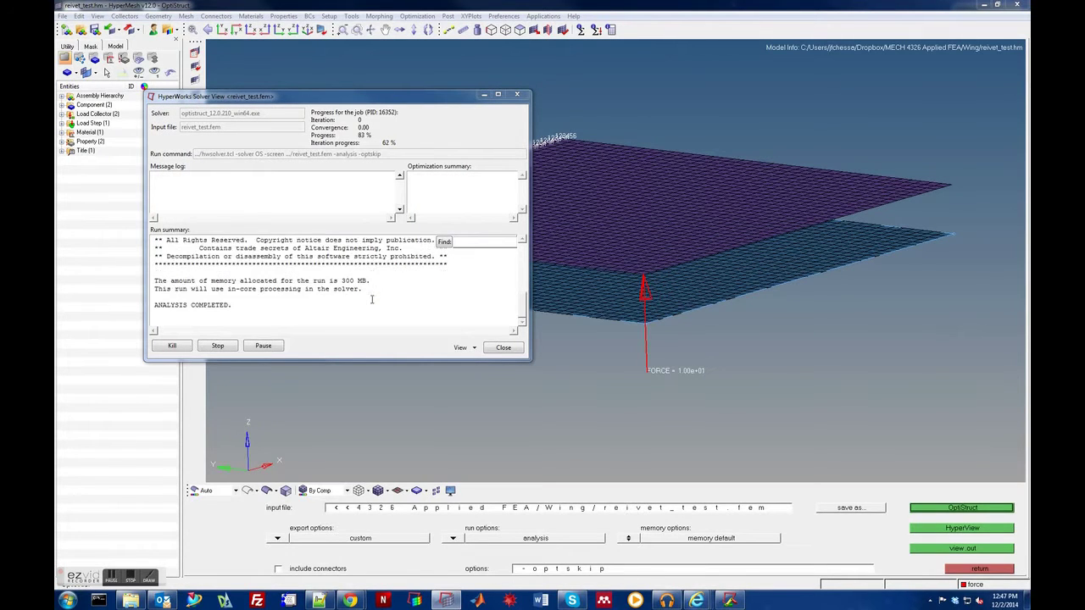
click(502, 349)
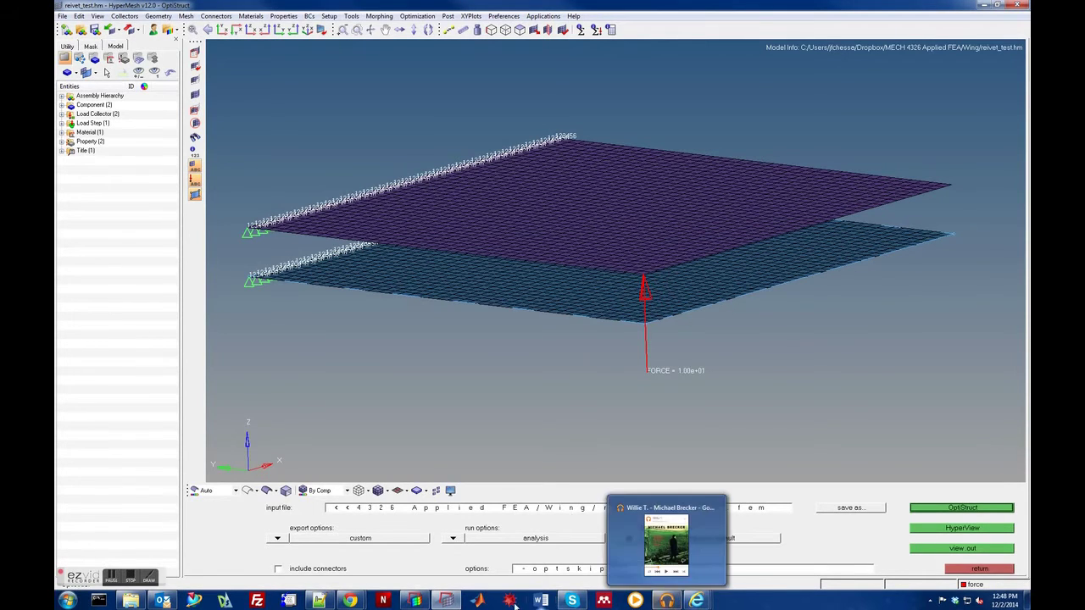
In HyperView, contour the plates by Element Stresses (2D & 3D) vonMises, peaking at 8.343E+03.
click(415, 600)
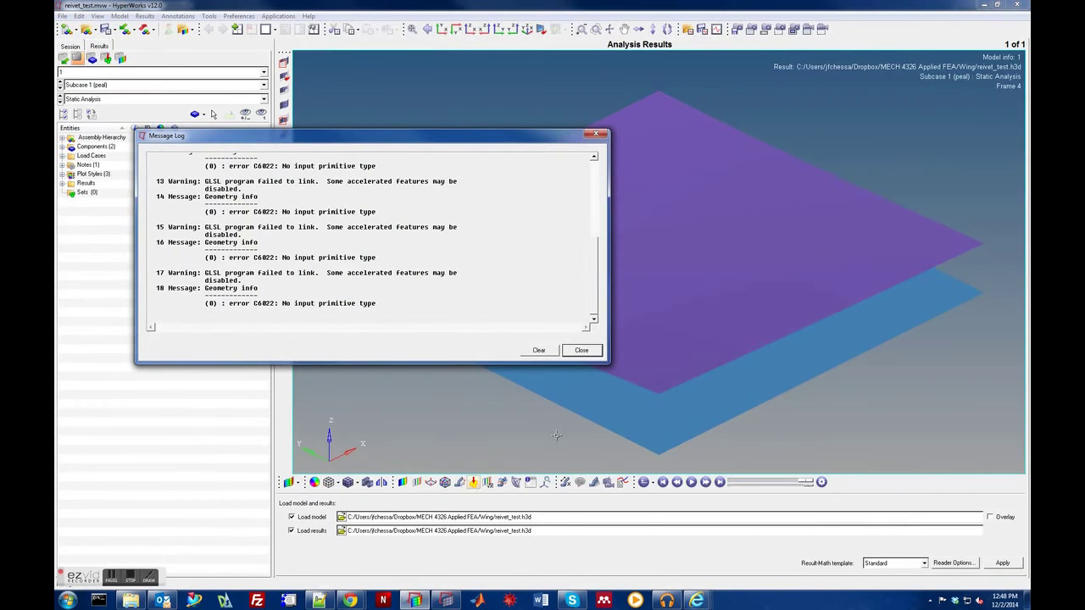
click(581, 350)
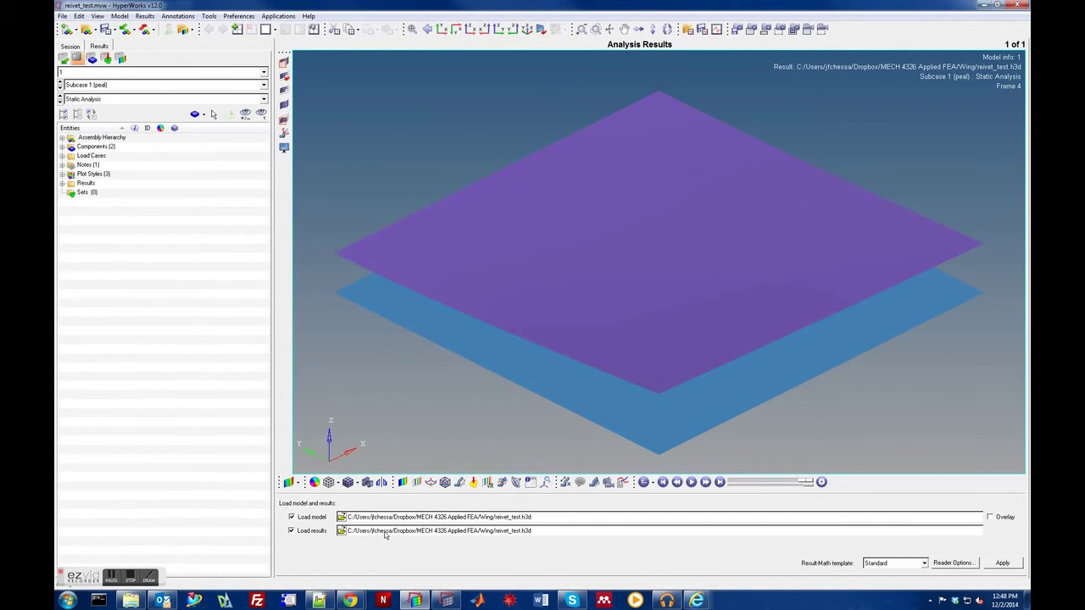
click(404, 483)
click(331, 512)
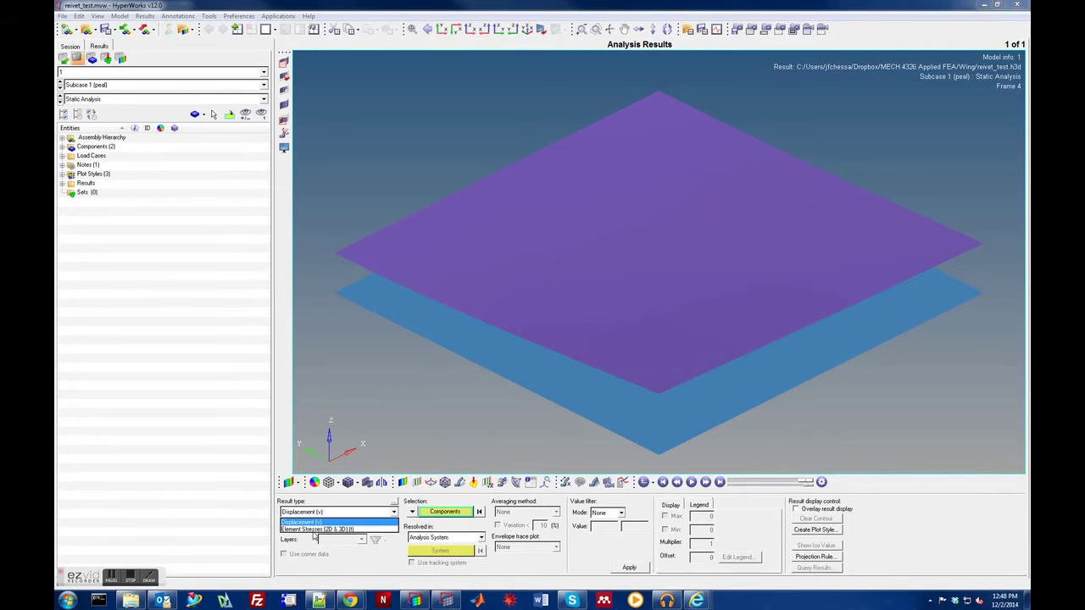
click(315, 529)
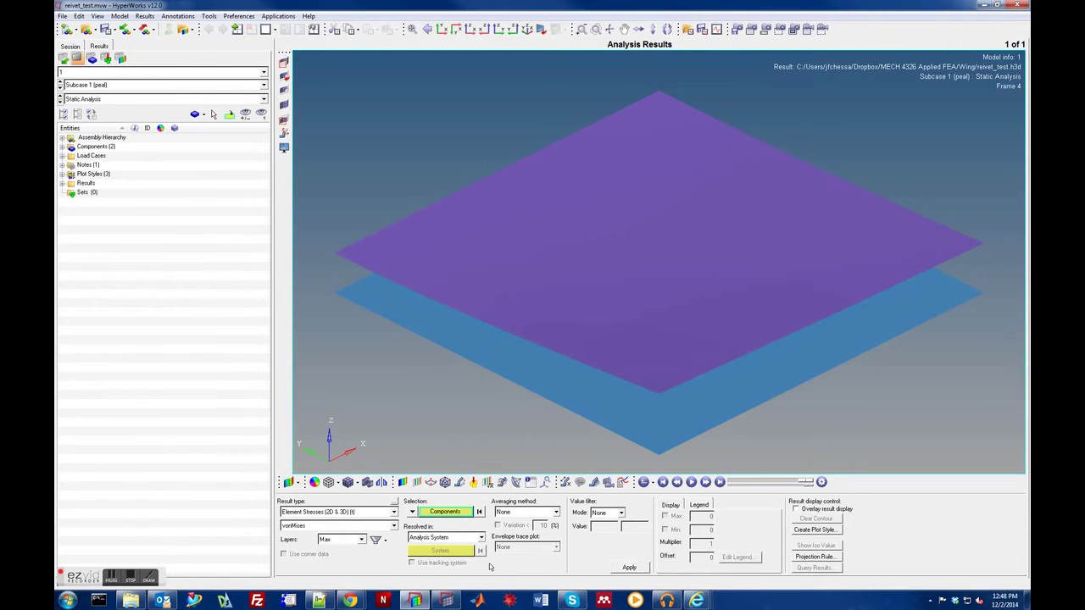
click(629, 568)
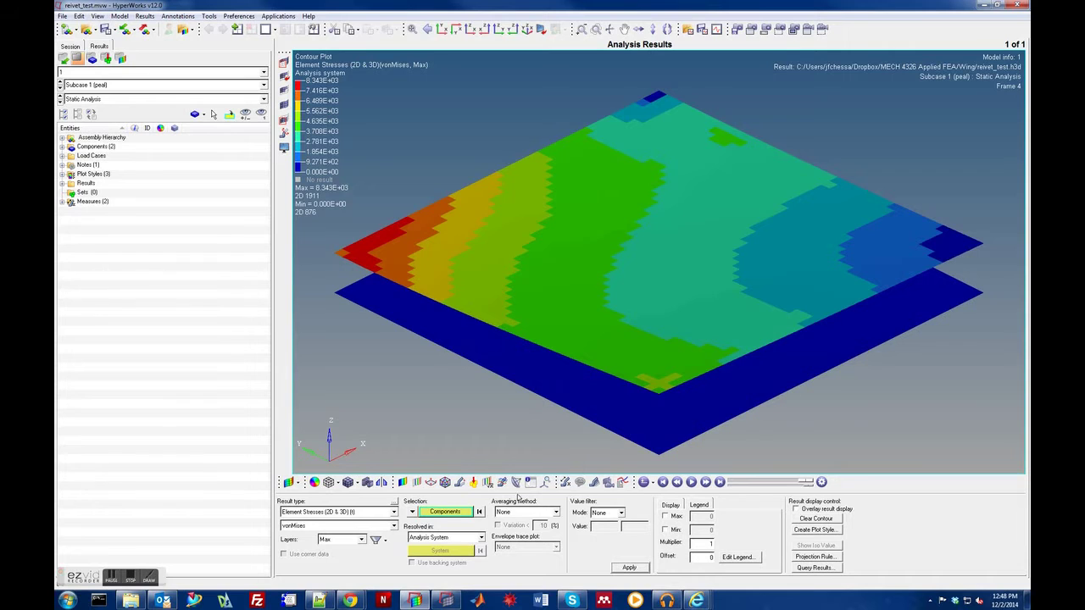
Show the deformed shape with a uniform scale factor of 25.
click(417, 482)
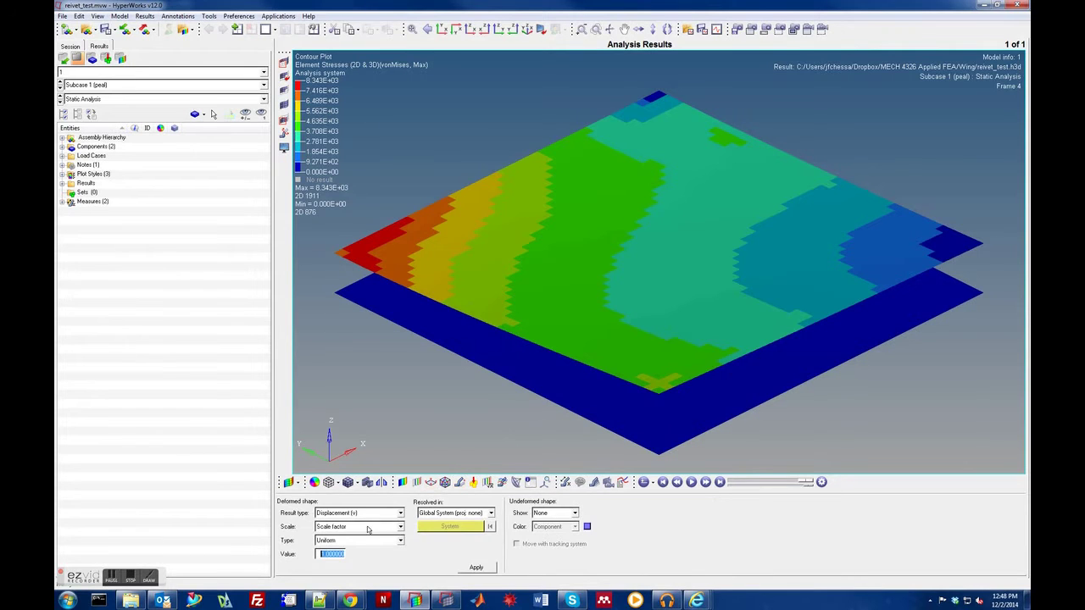
key(BackSpace)
text(25)
key(Return)
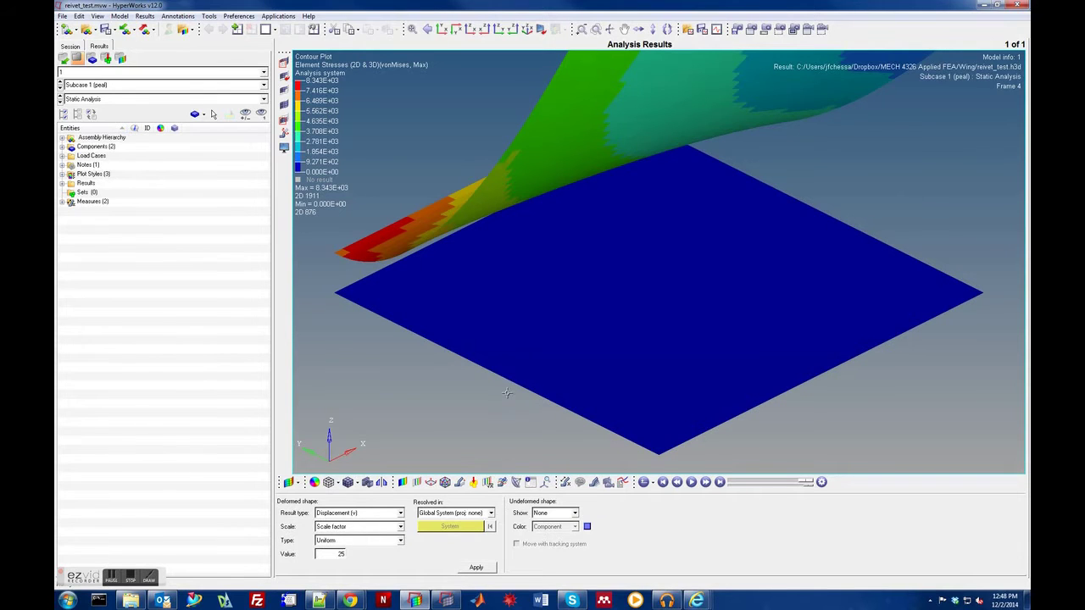
Zoom out, then close HyperView and save the session.
scroll(506, 393, down, 5)
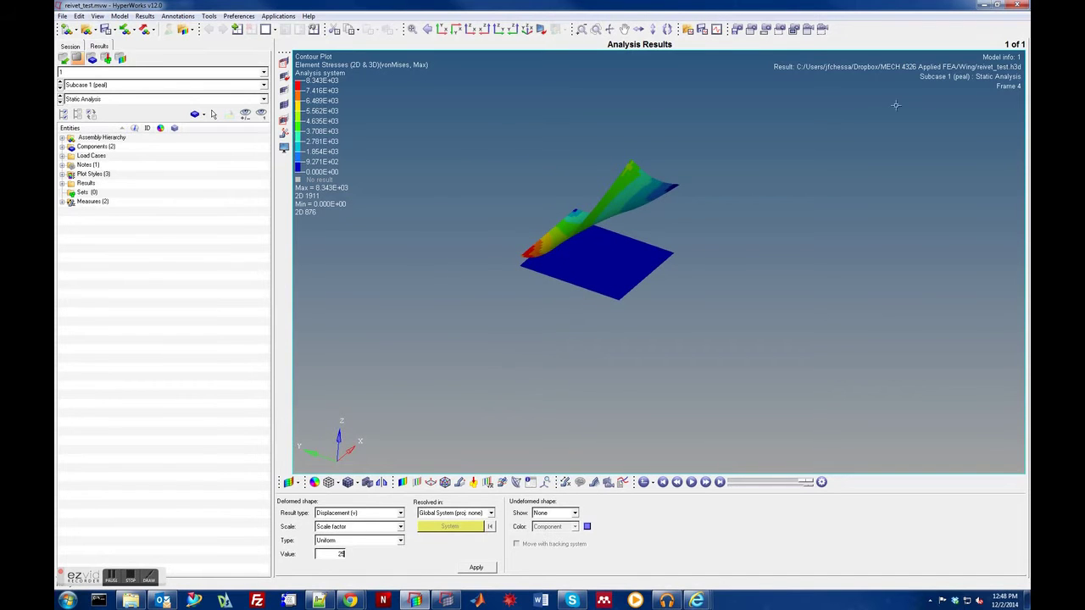
click(1018, 7)
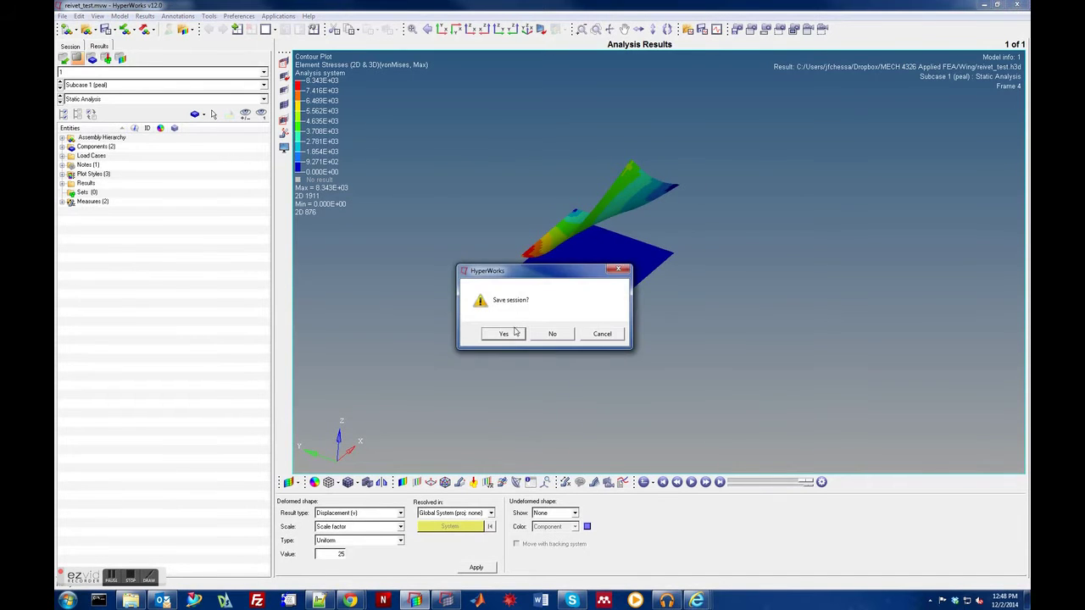
click(512, 333)
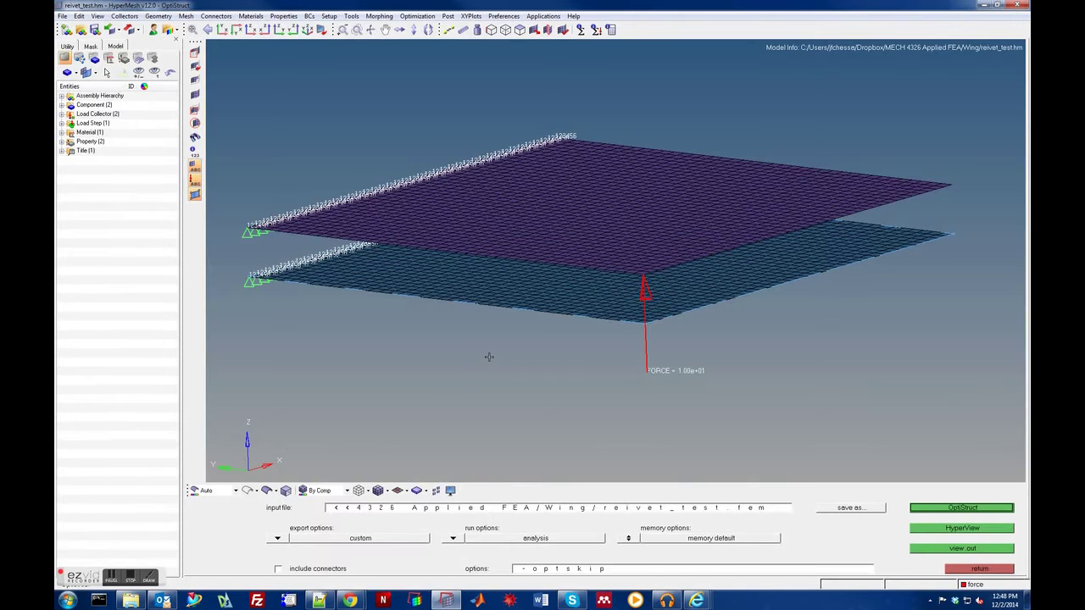
Set the rivet bar property's PBARL cross-section to ROD with DIM1 6.3e-02.
click(979, 568)
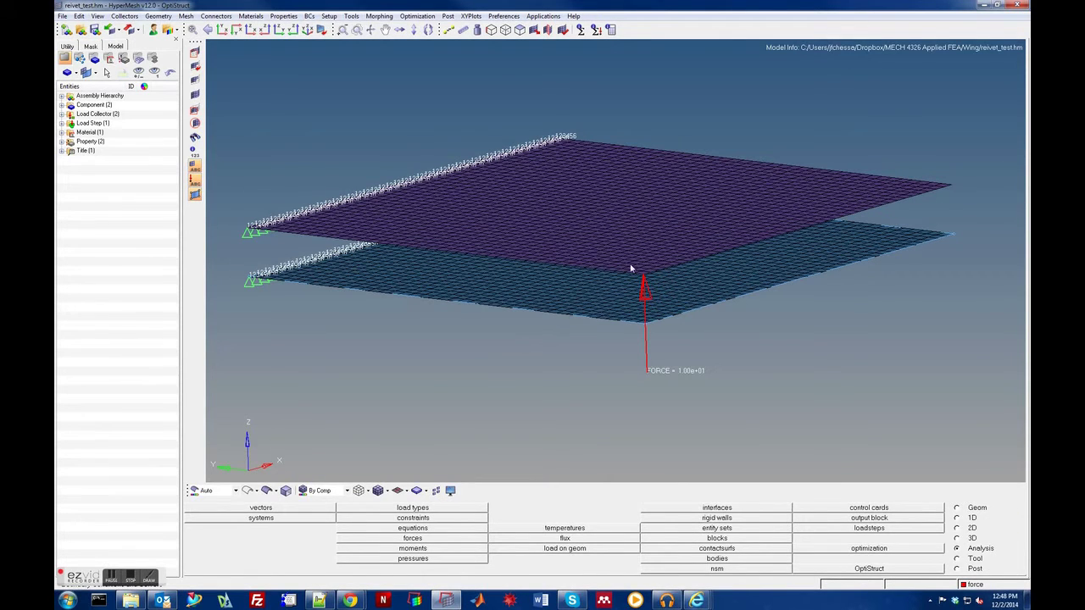
click(63, 142)
click(99, 160)
right_click(101, 163)
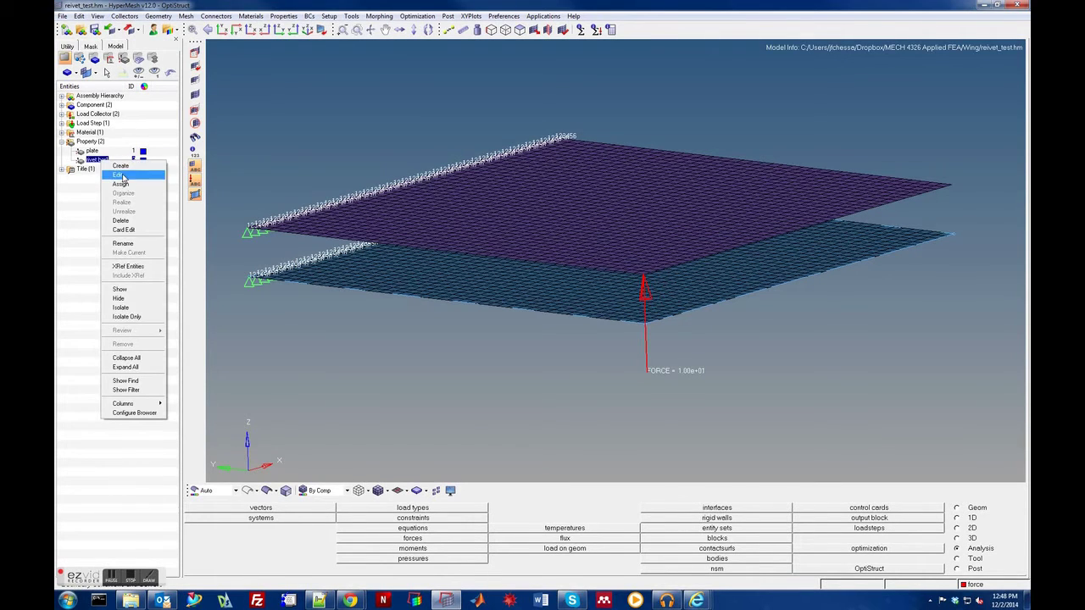
click(126, 229)
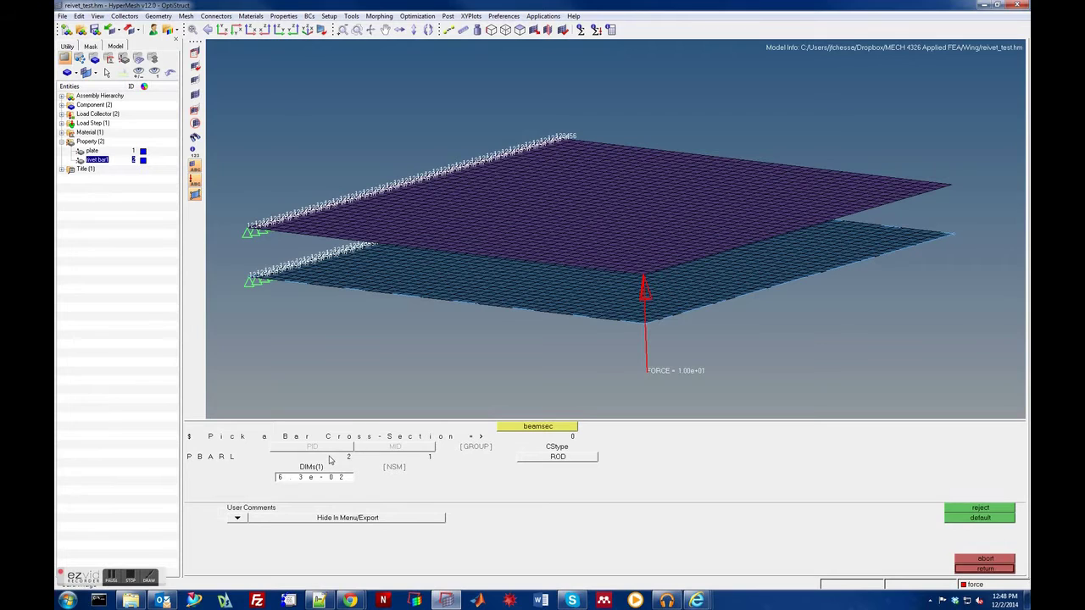
click(547, 458)
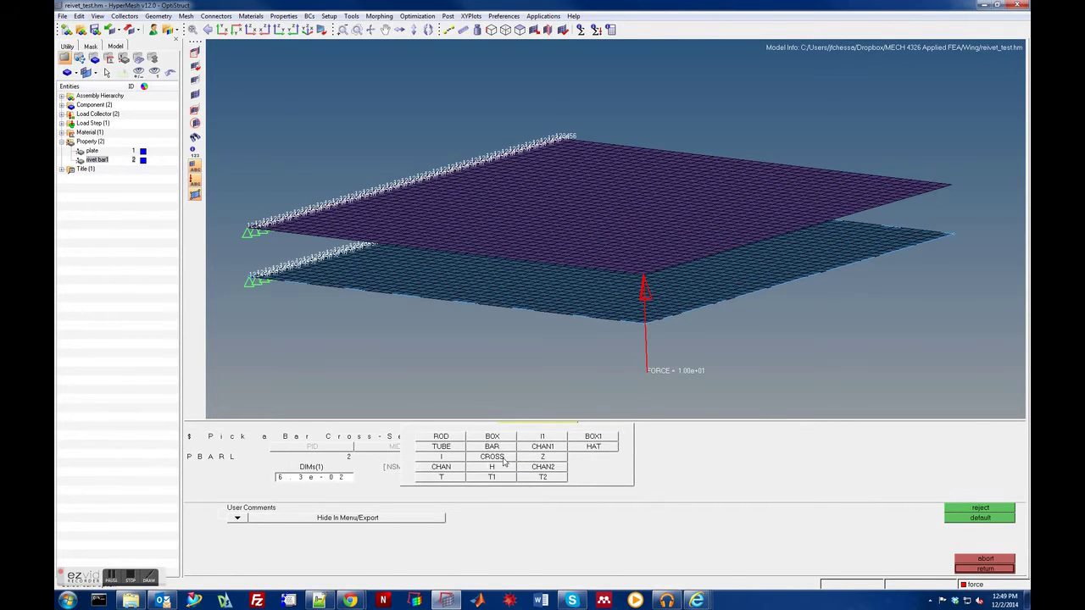
click(440, 437)
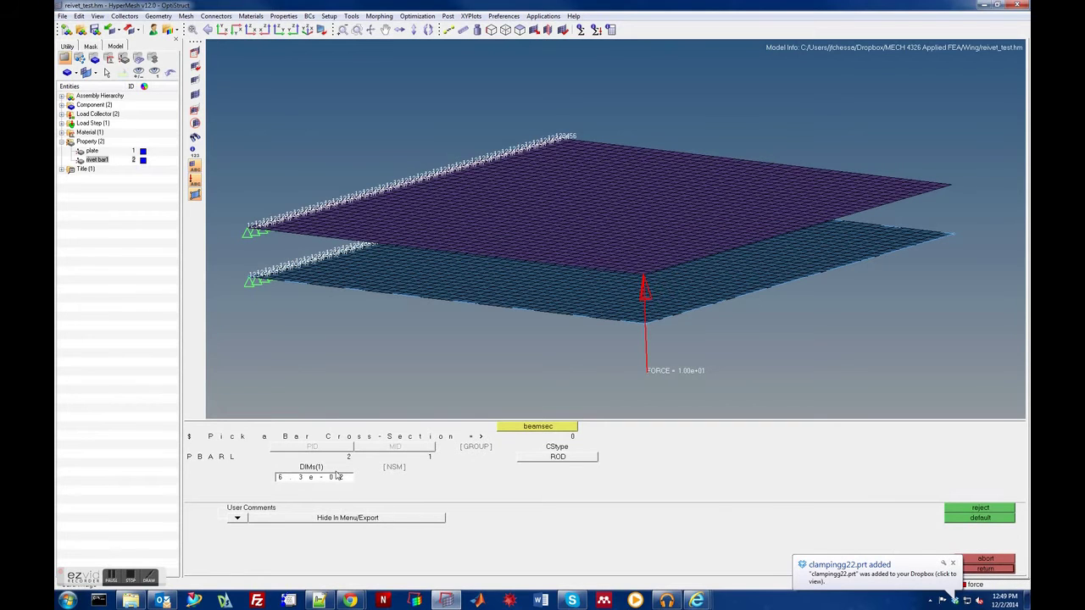
click(983, 569)
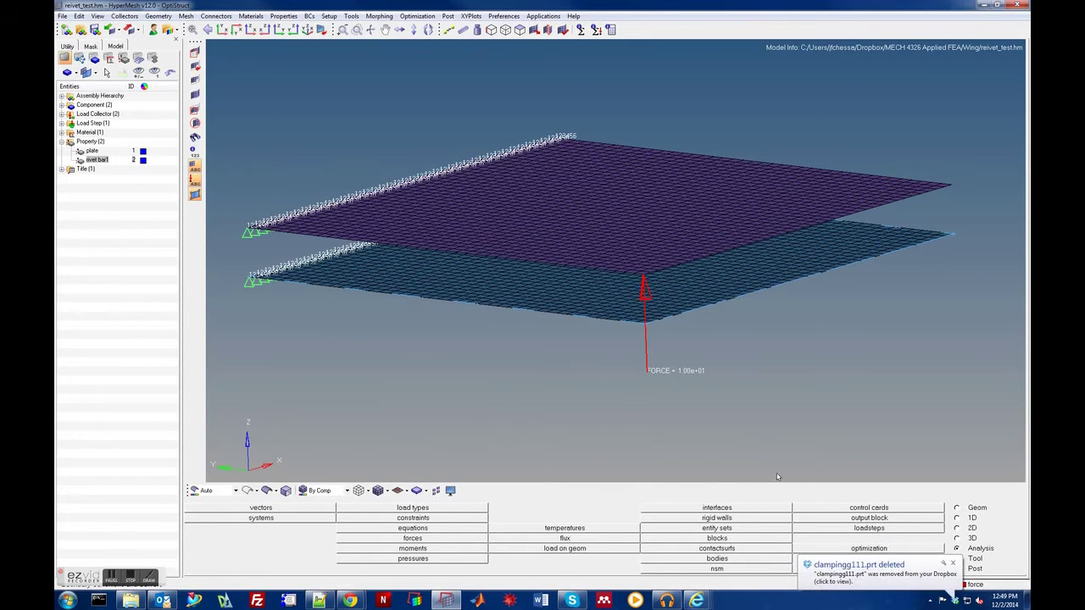
Set up the 1D bar panel for bar2 creation between two nodes.
click(957, 519)
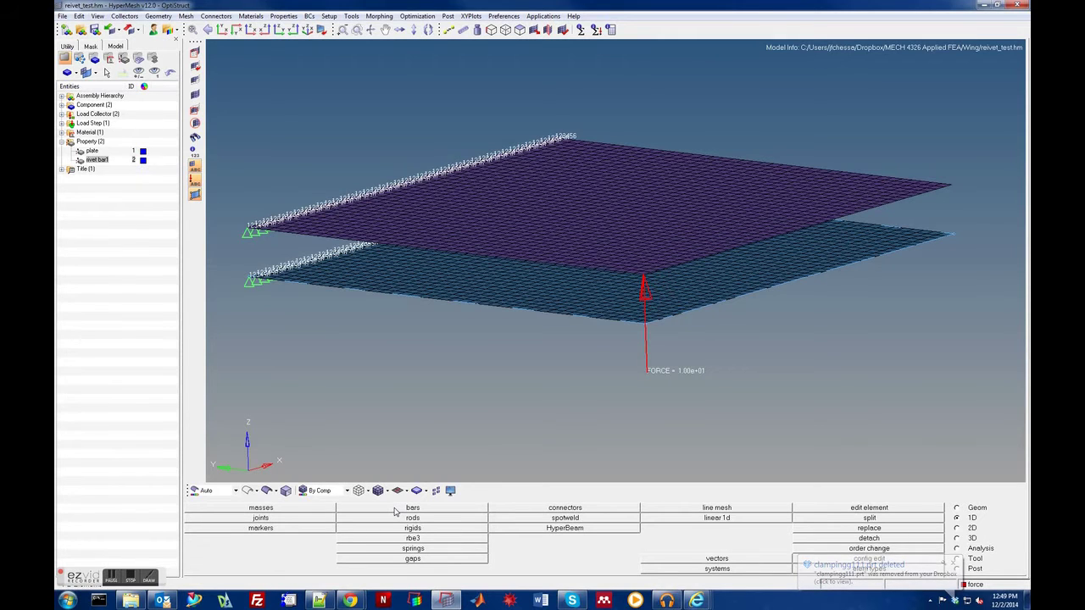
click(395, 509)
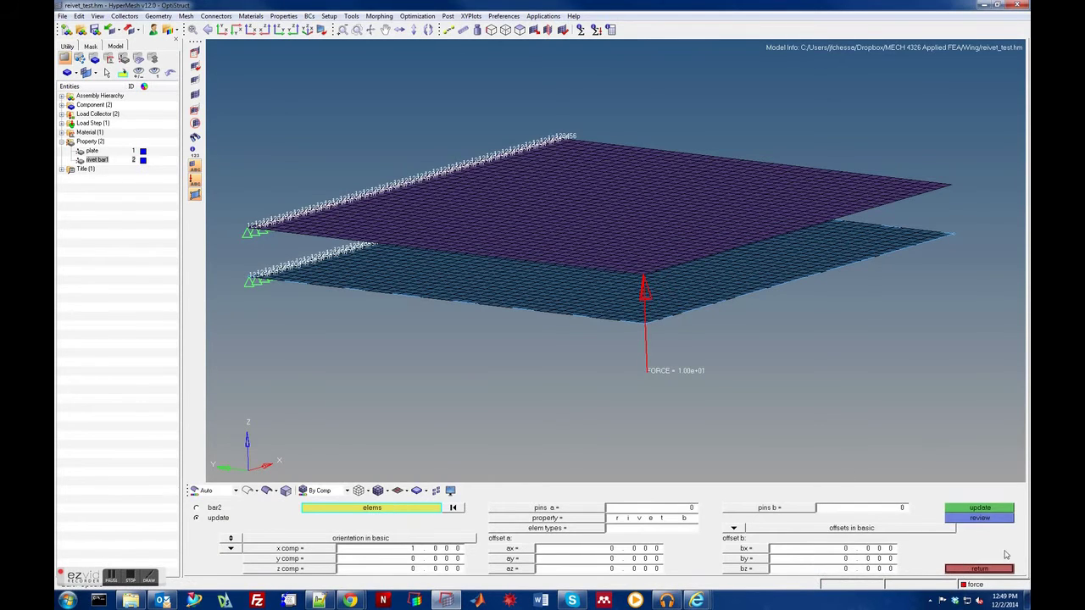
click(980, 569)
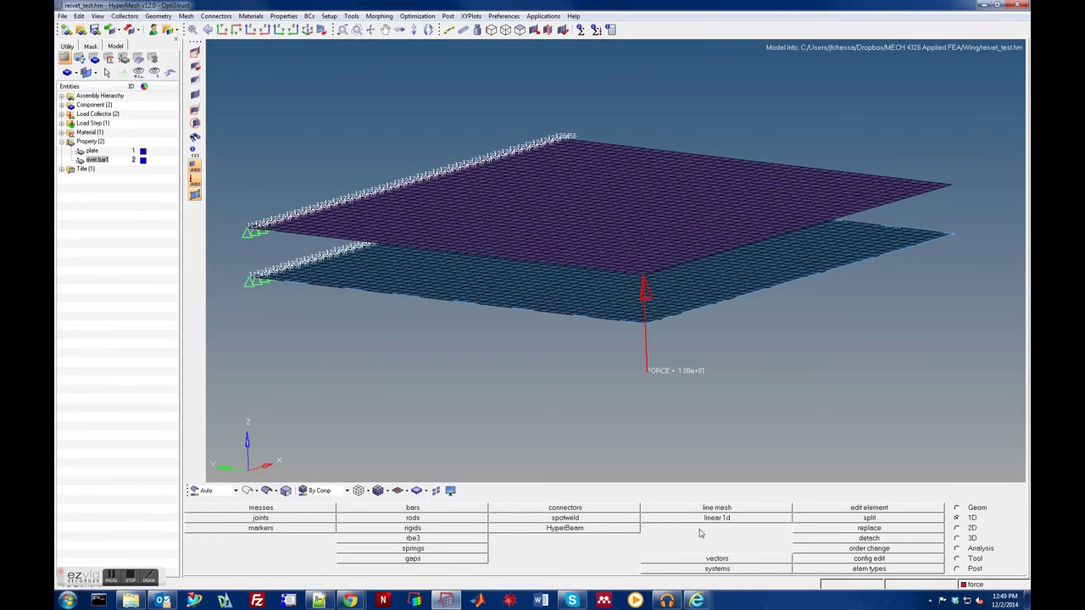
click(457, 510)
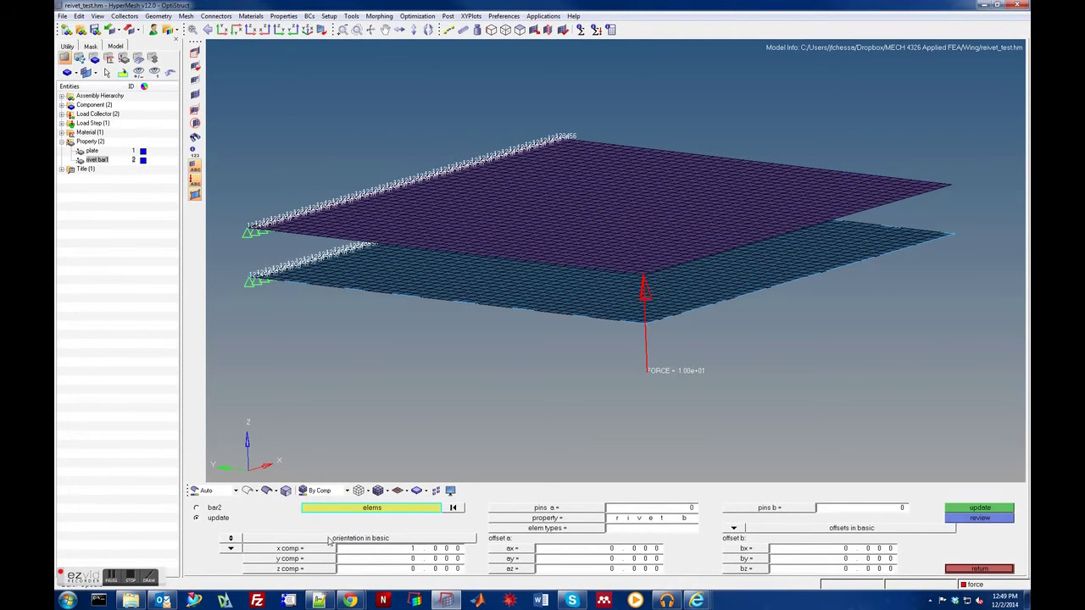
click(213, 509)
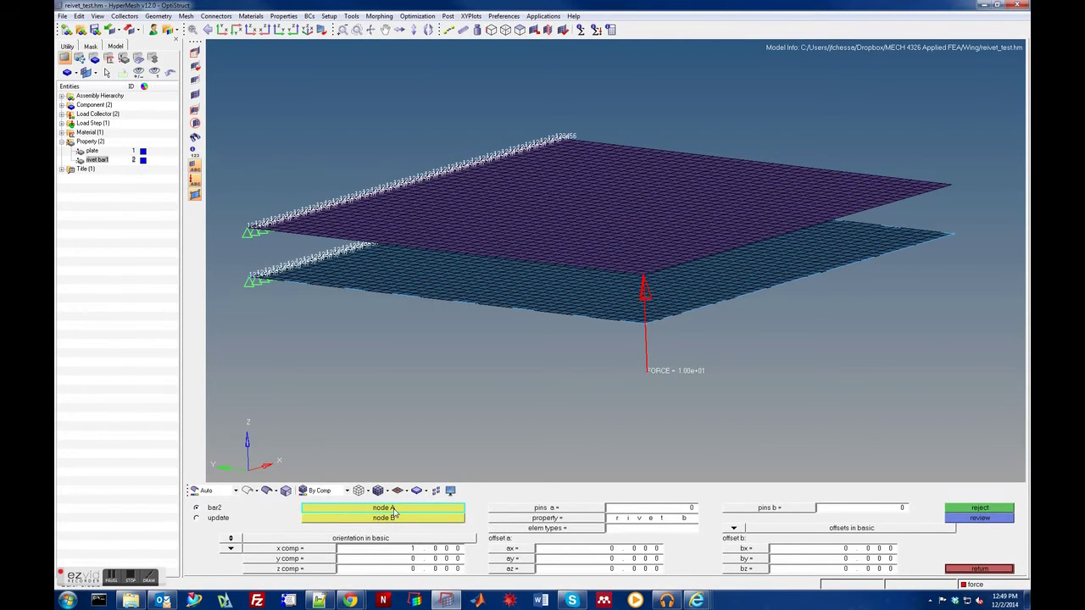
scroll(654, 311, up, 5)
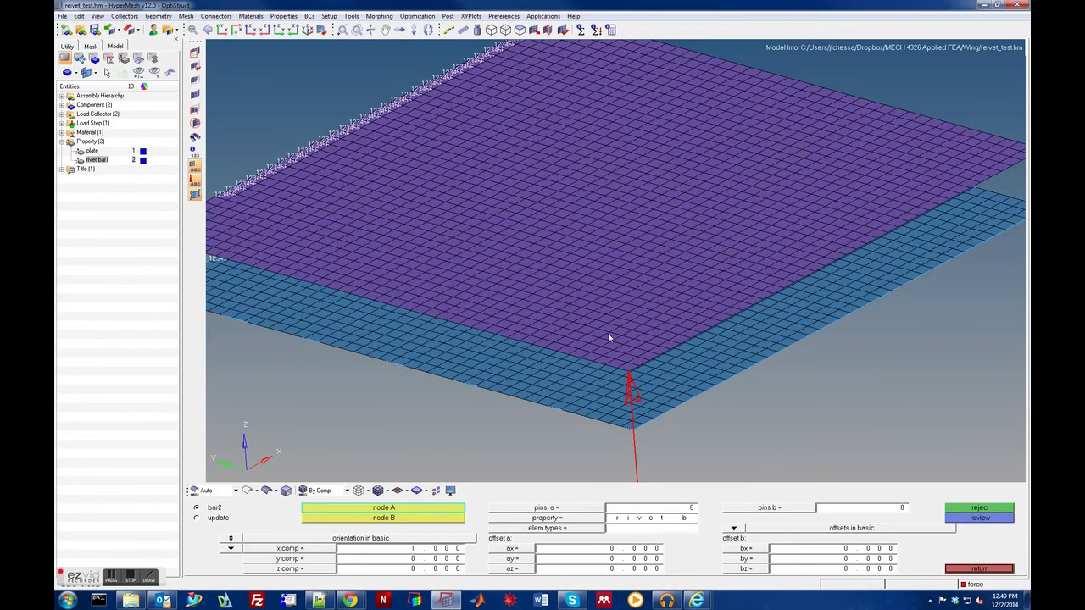
Create a trial bar between two picked nodes, then reject it and exit the bar panel.
click(627, 352)
click(626, 353)
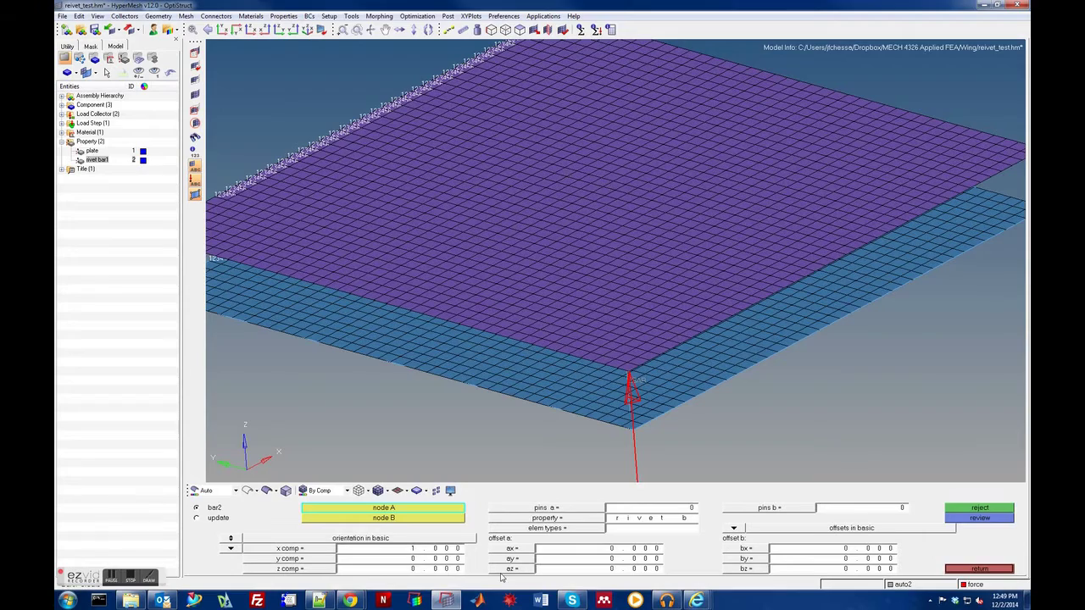
key(Left)
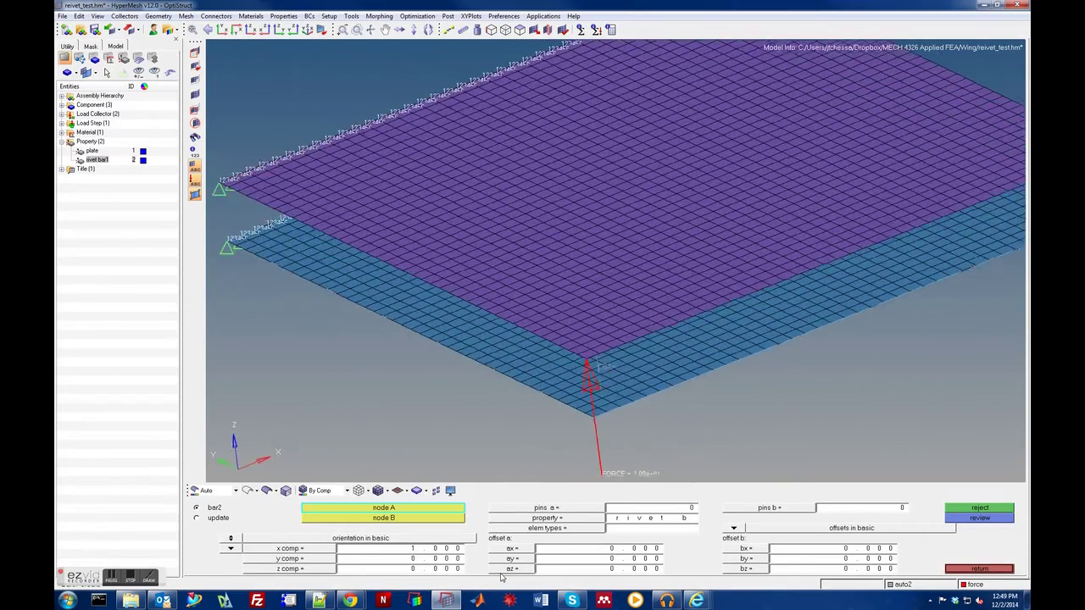
key(Left)
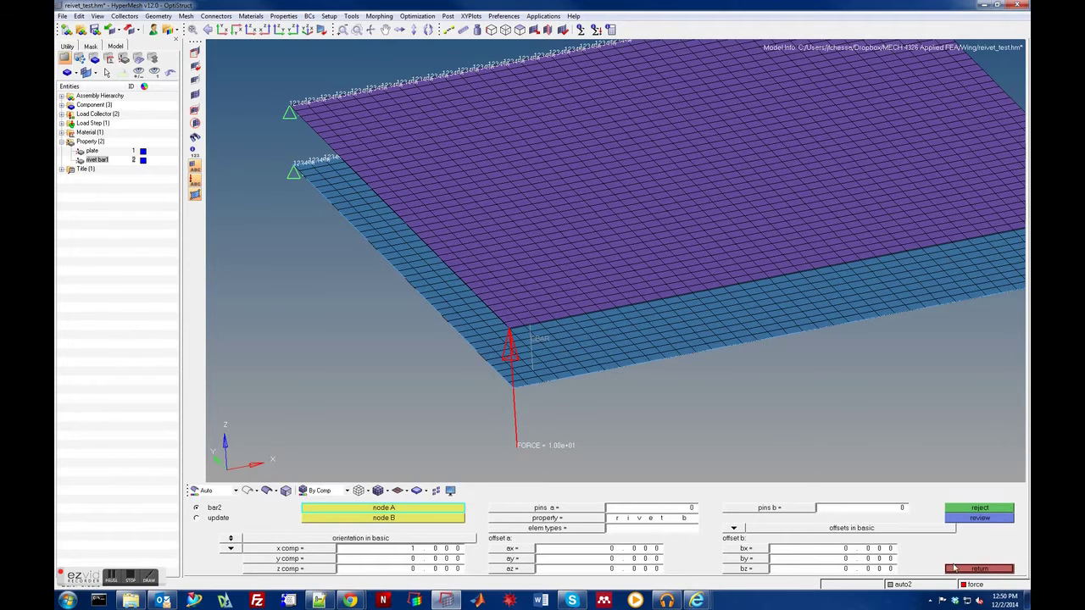
click(976, 508)
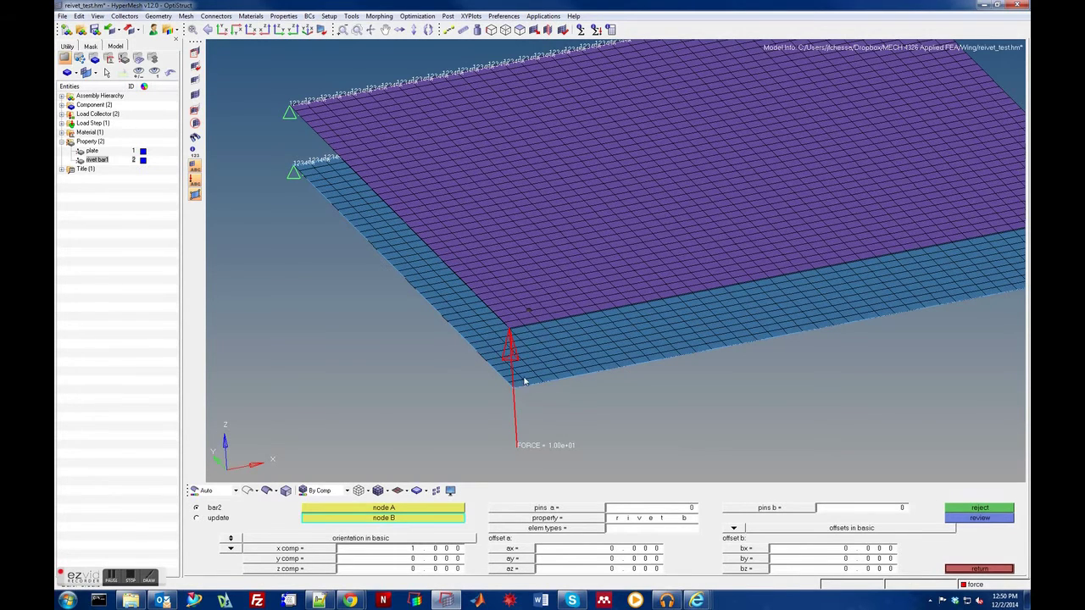
click(962, 569)
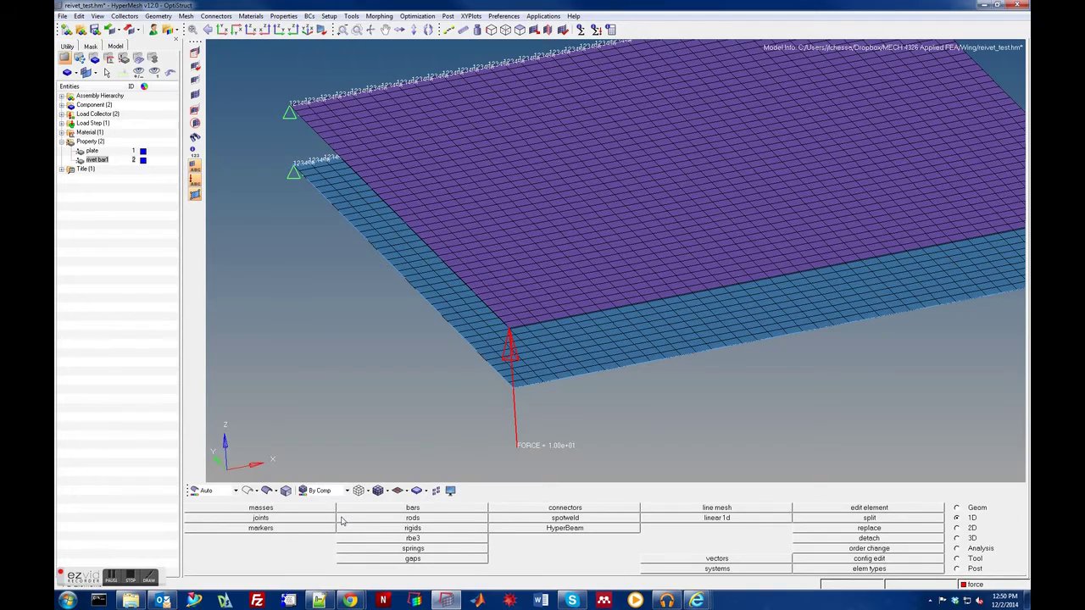
Rotate the plates to a new viewing angle and bring up the connector tools.
key(Left)
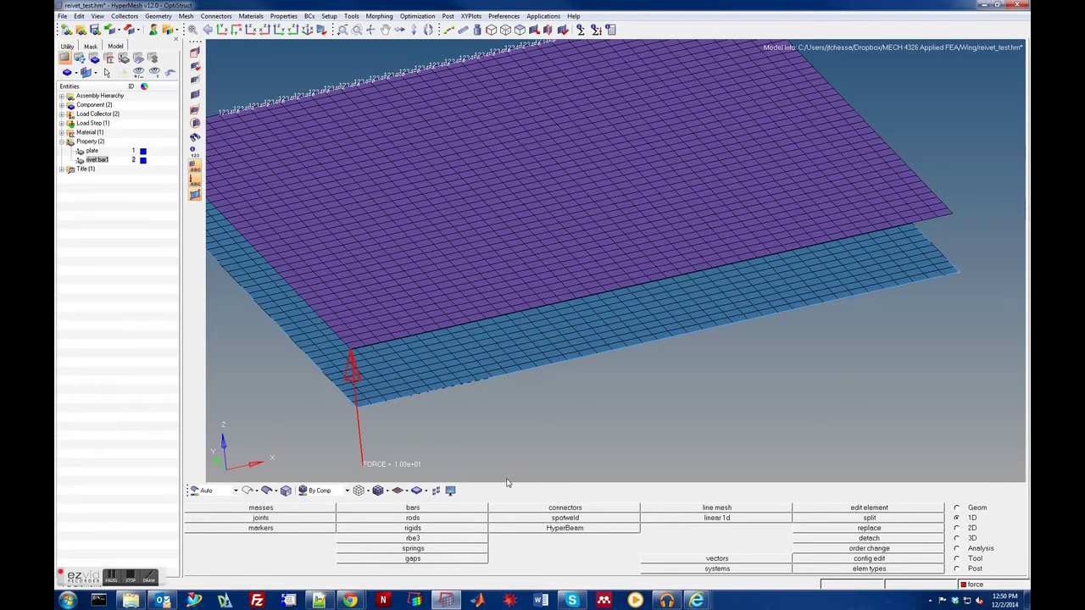
click(543, 511)
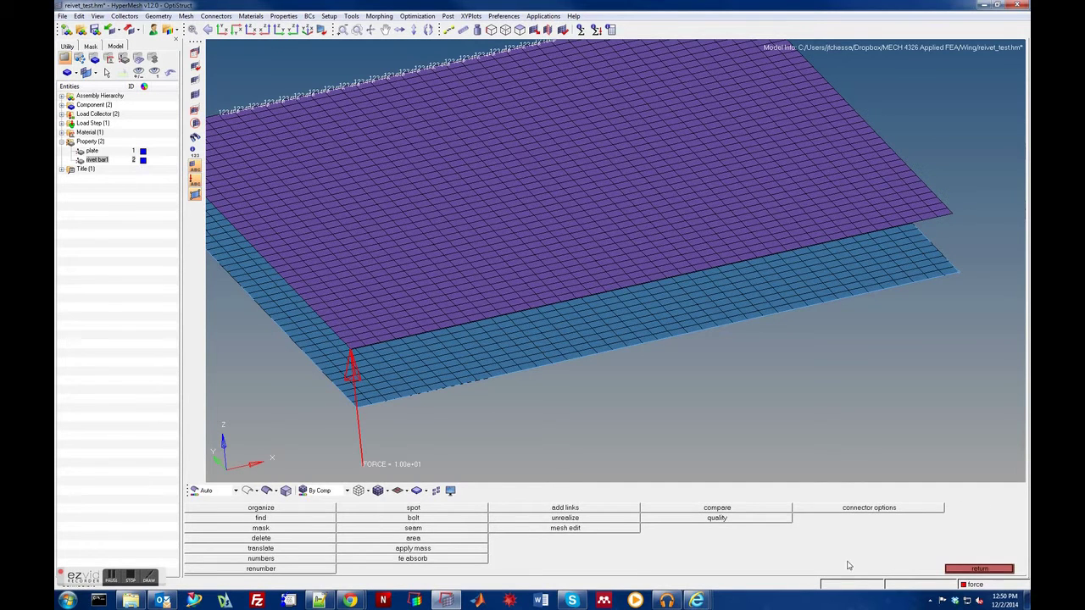
click(979, 569)
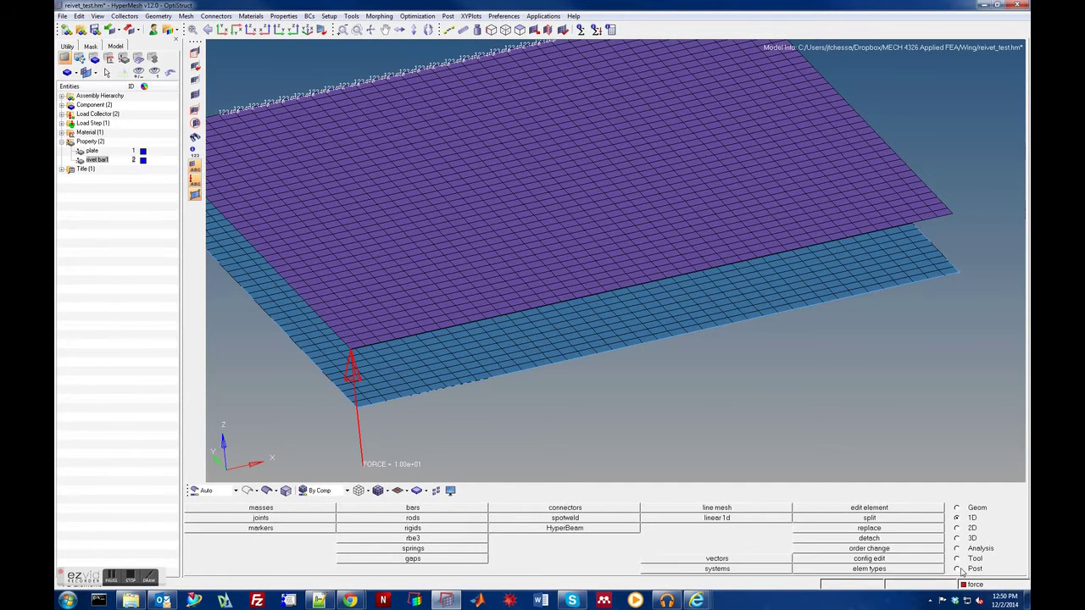
click(527, 509)
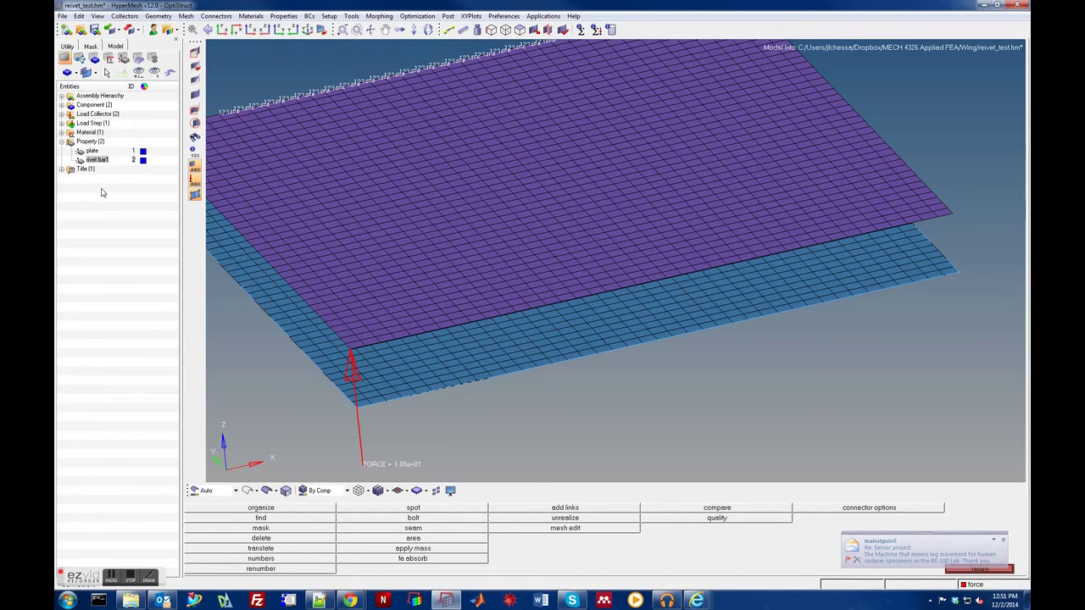
Create a new component named 'rivet line' (ID 3) from the Model browser.
click(62, 114)
click(62, 115)
click(62, 105)
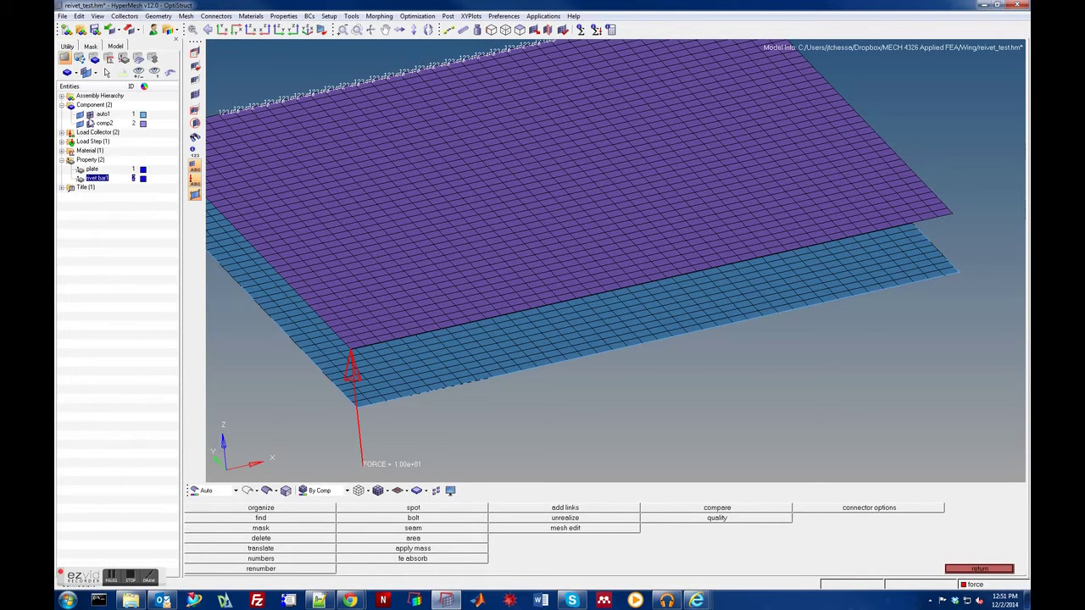
right_click(84, 244)
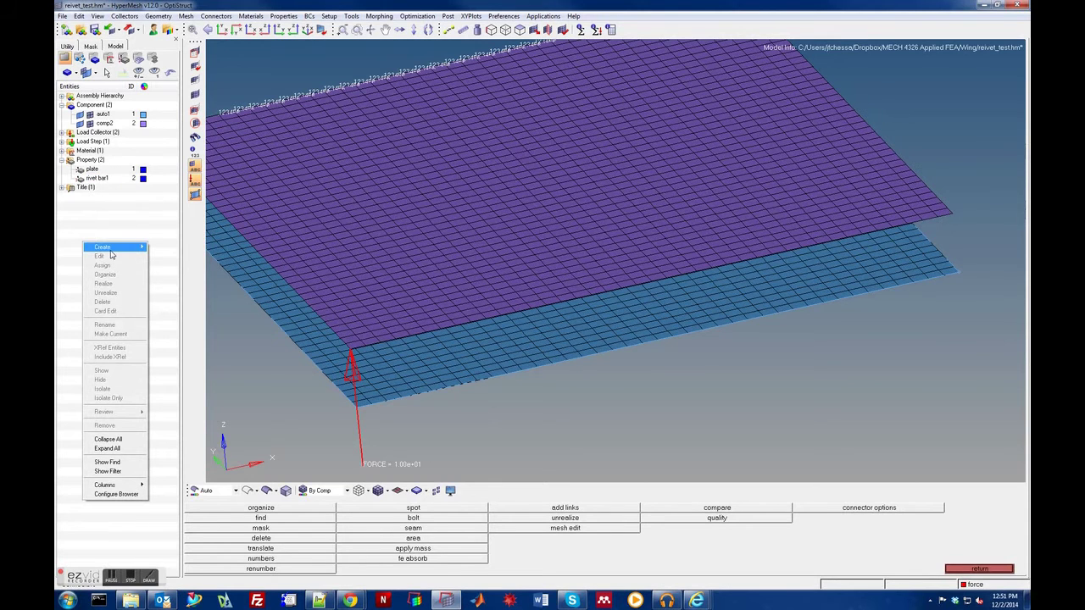
mouse_move(110, 254)
click(175, 278)
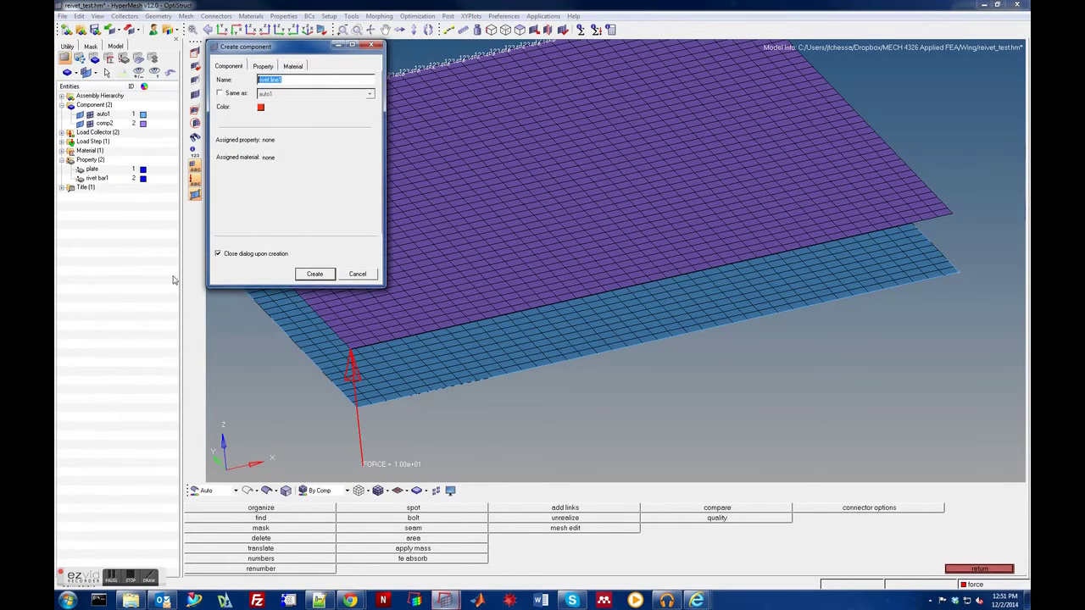
click(285, 85)
click(326, 278)
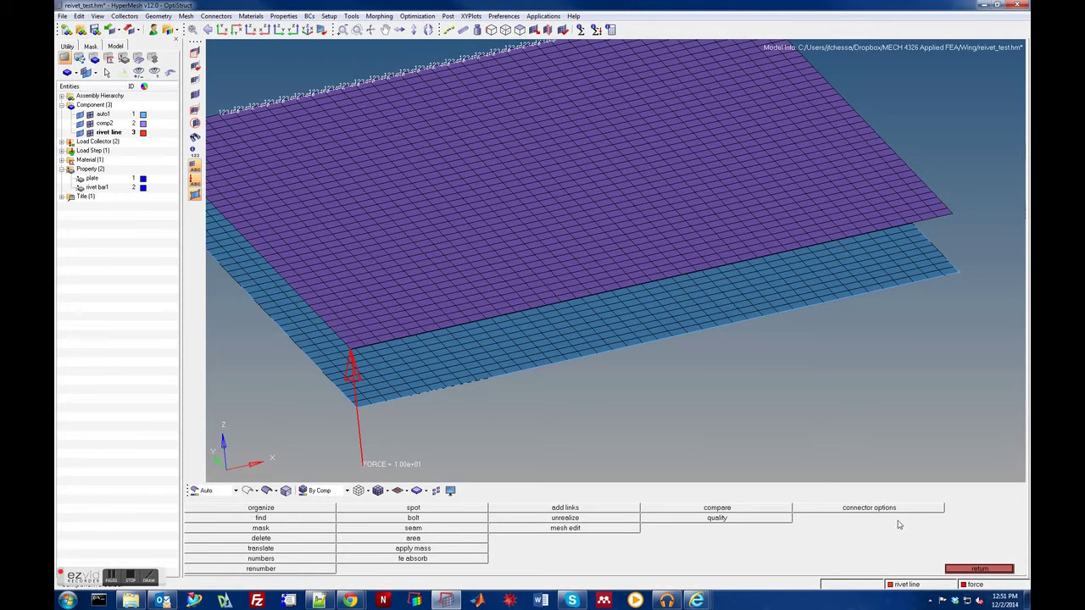
click(976, 569)
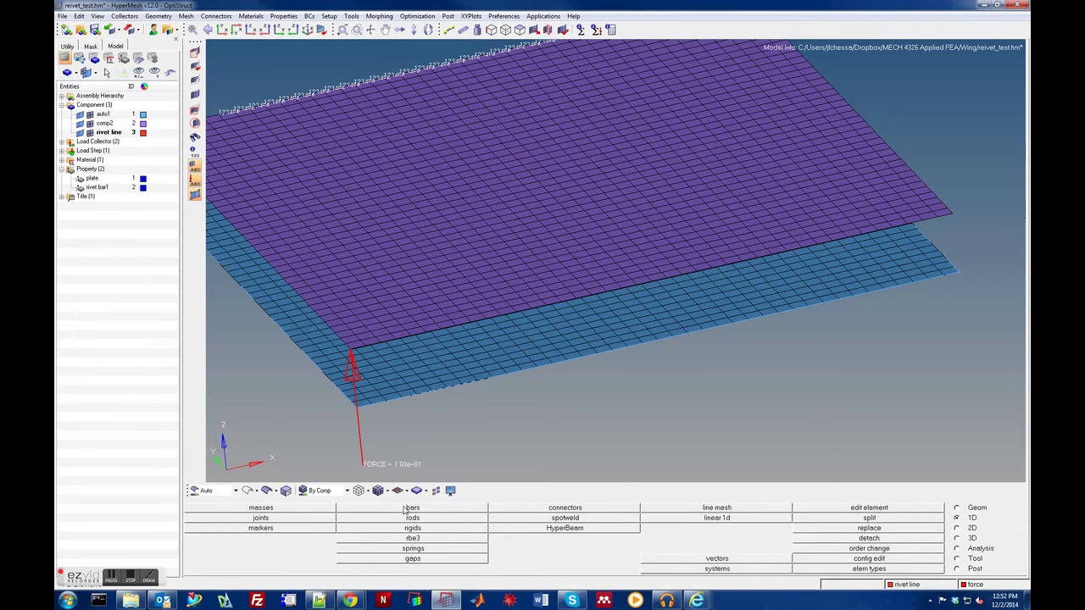
Create a line between two plate corner nodes in the rivet line component.
click(959, 512)
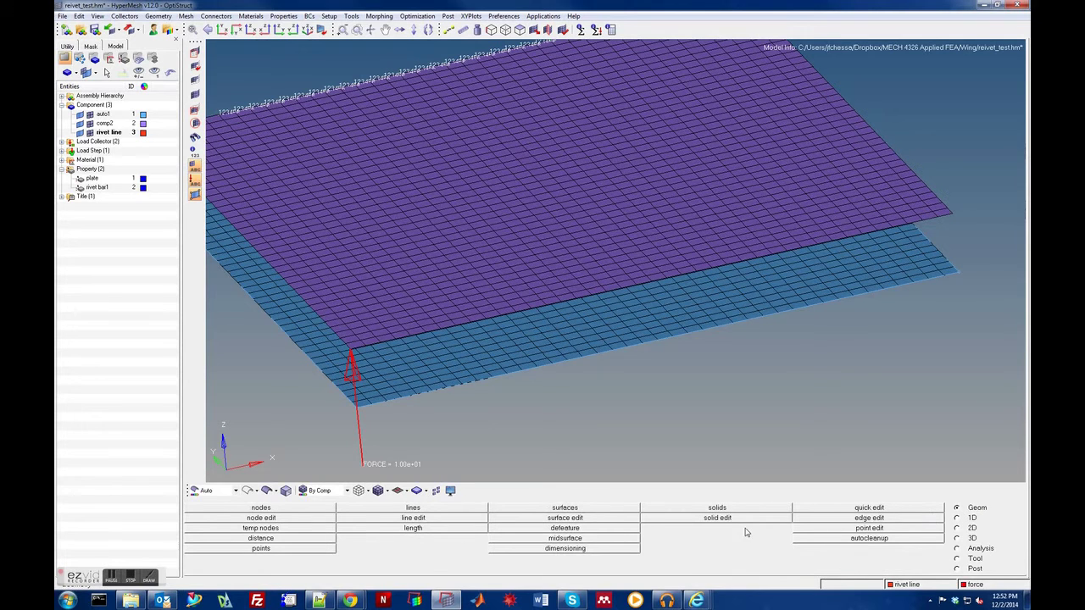
click(418, 510)
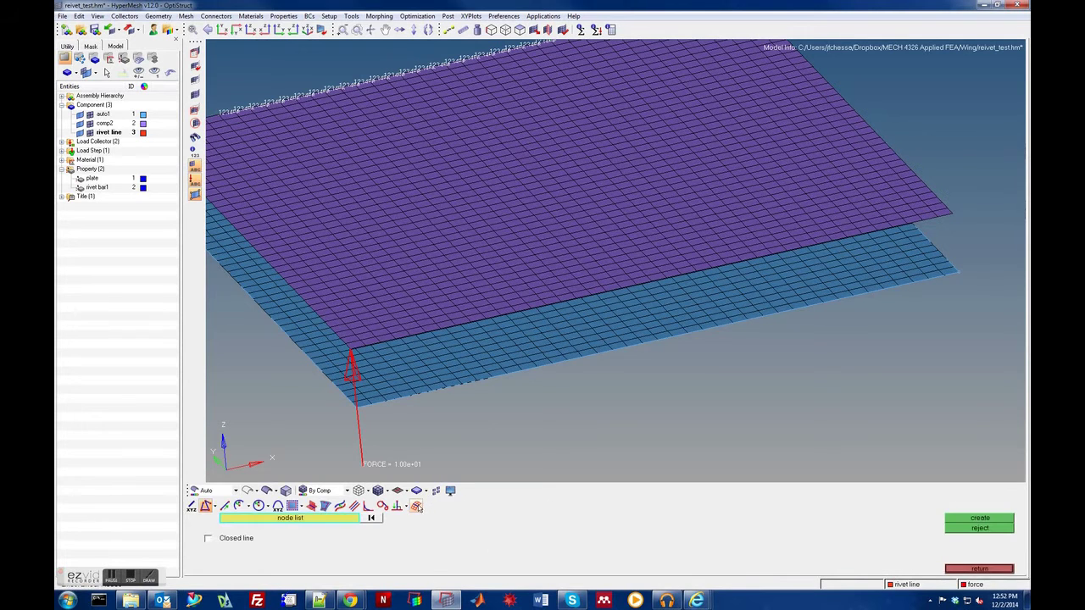
click(364, 325)
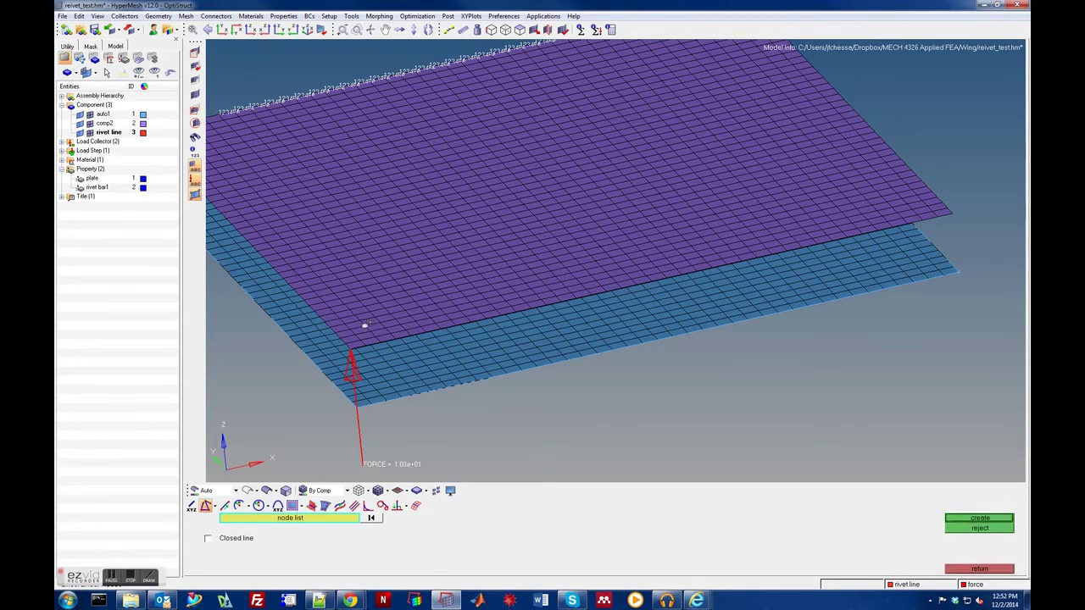
click(906, 204)
click(979, 519)
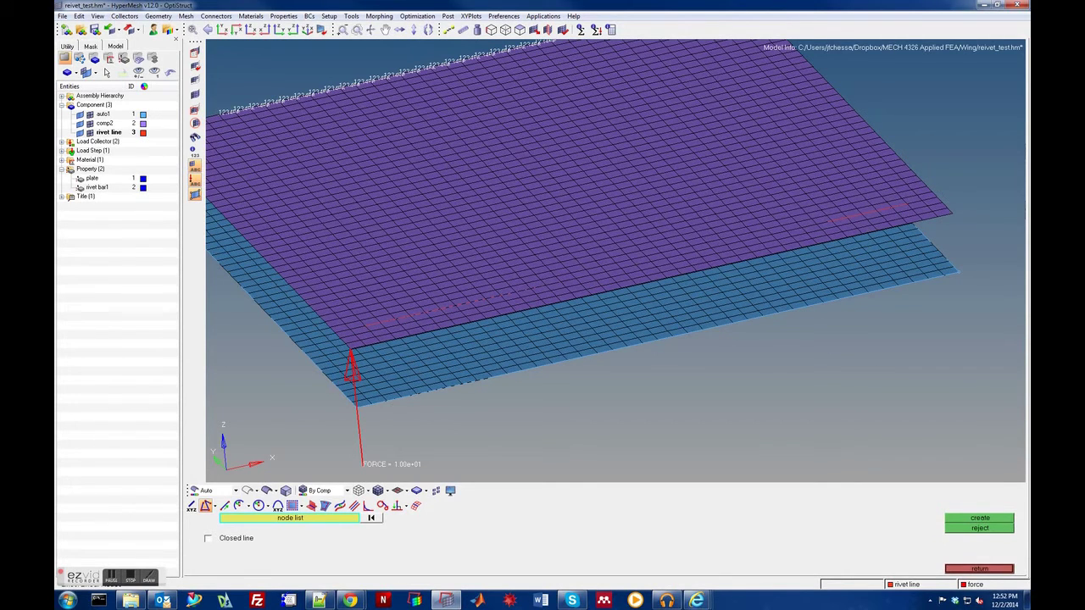
Return to the 1D element panels and open the connector tools.
click(978, 570)
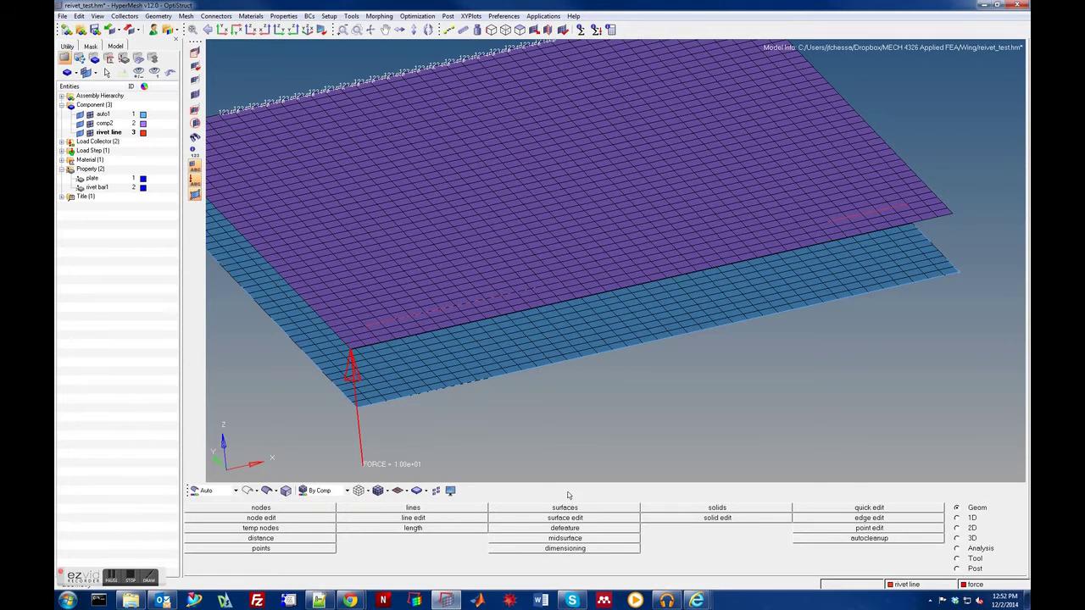
click(956, 517)
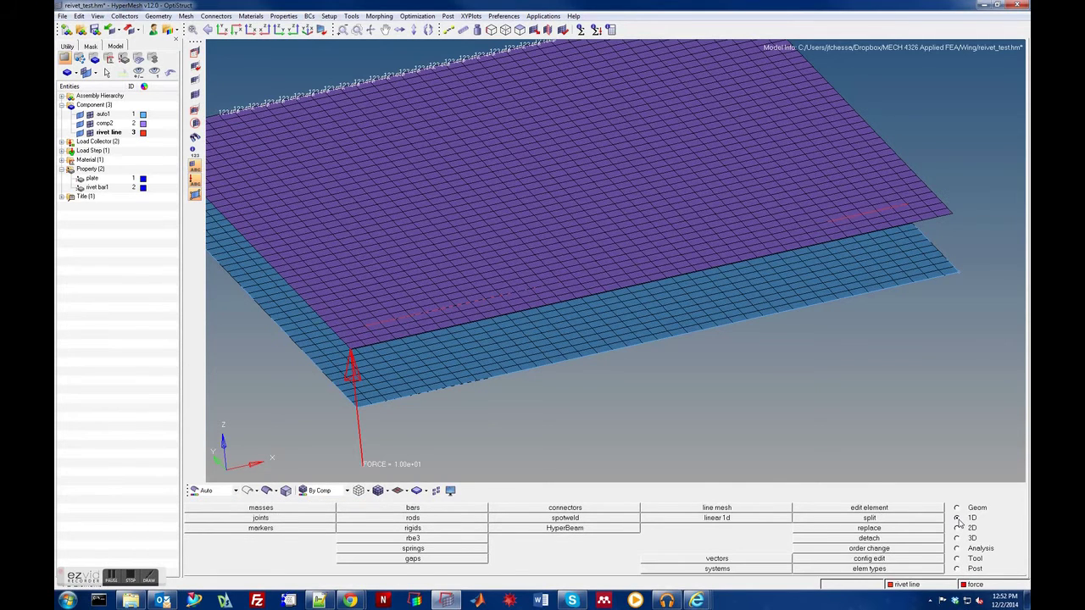
click(541, 509)
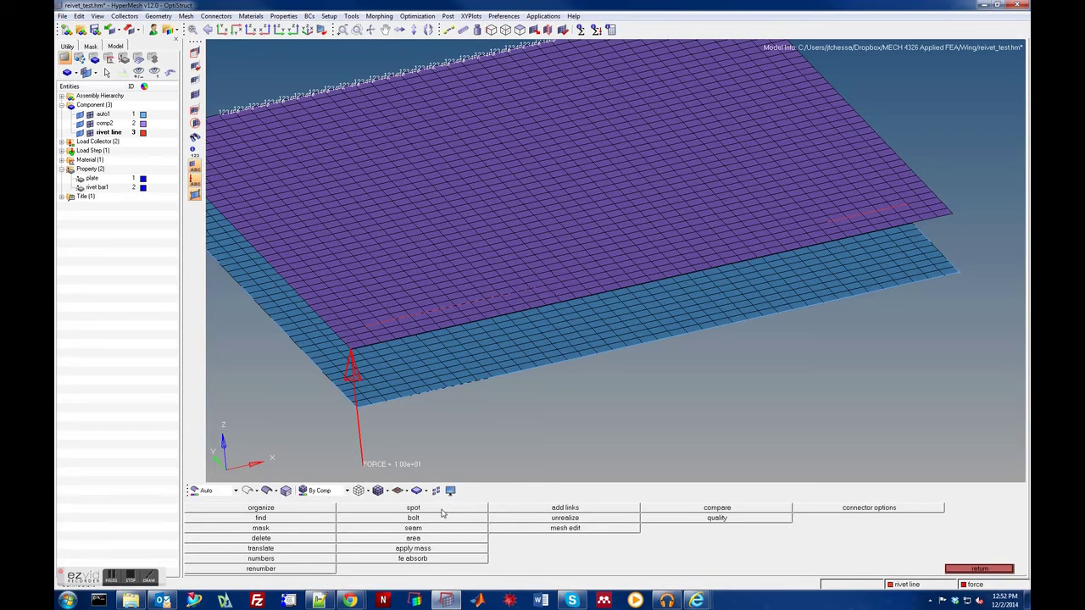